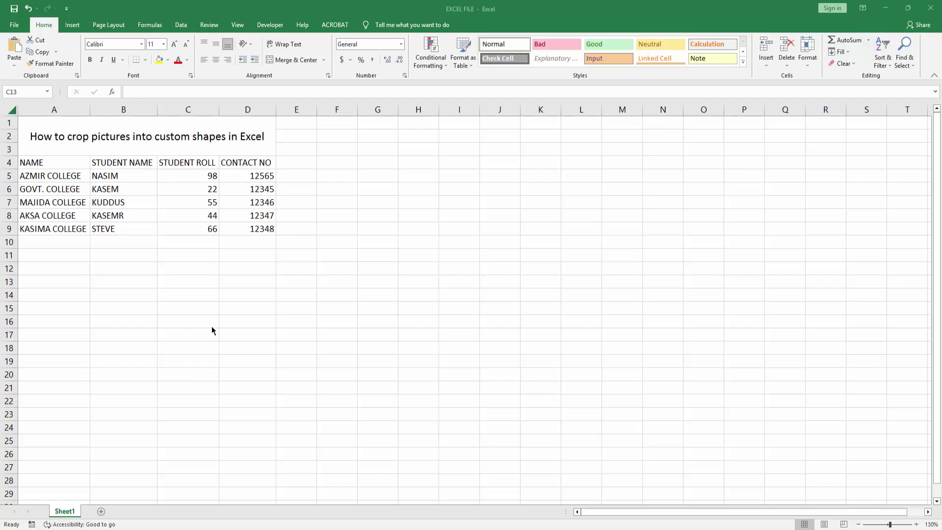
Step: Select a few empty cells below and beside the student table
click(164, 278)
click(121, 332)
click(423, 335)
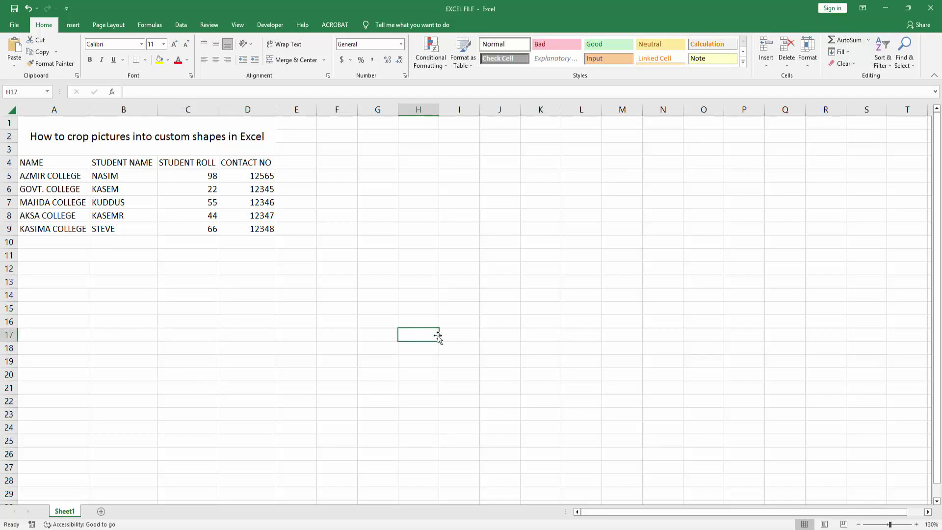
Step: Draw a Heart shape right of the student table and move it closer to the table
click(72, 26)
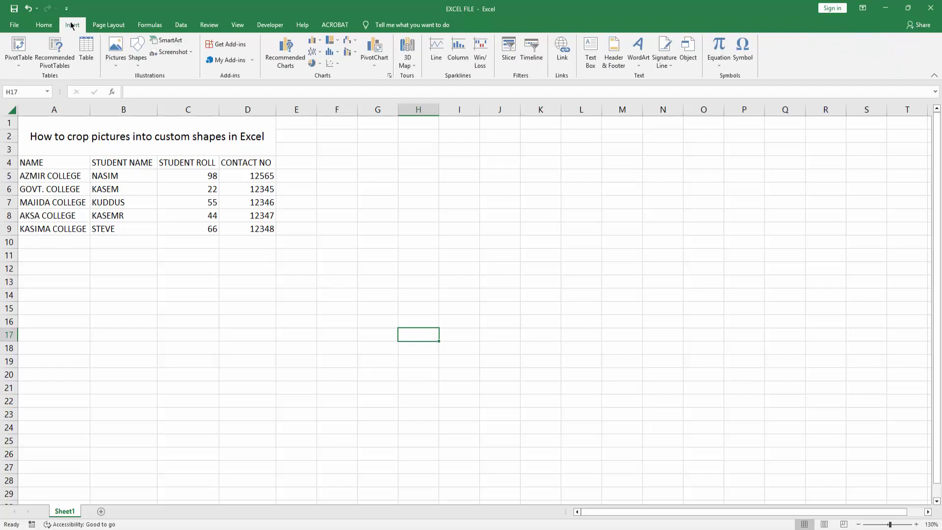
click(140, 56)
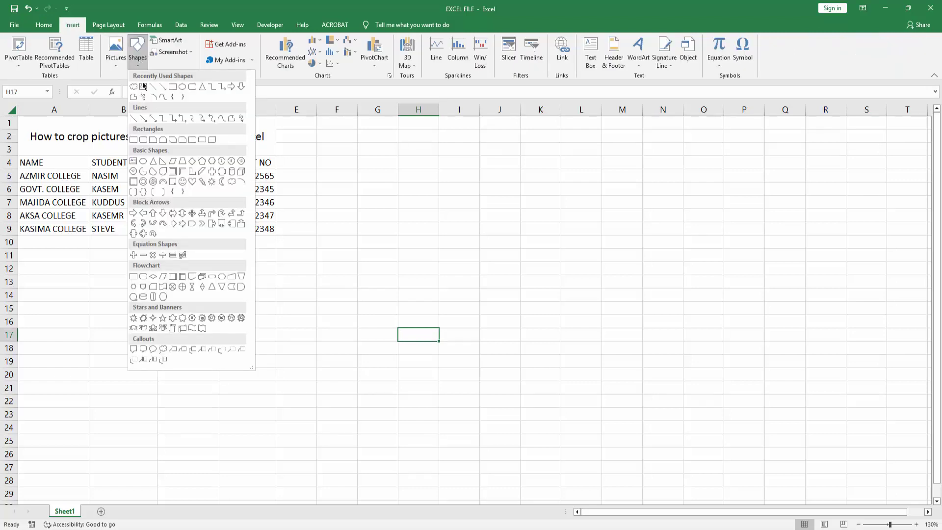
click(191, 182)
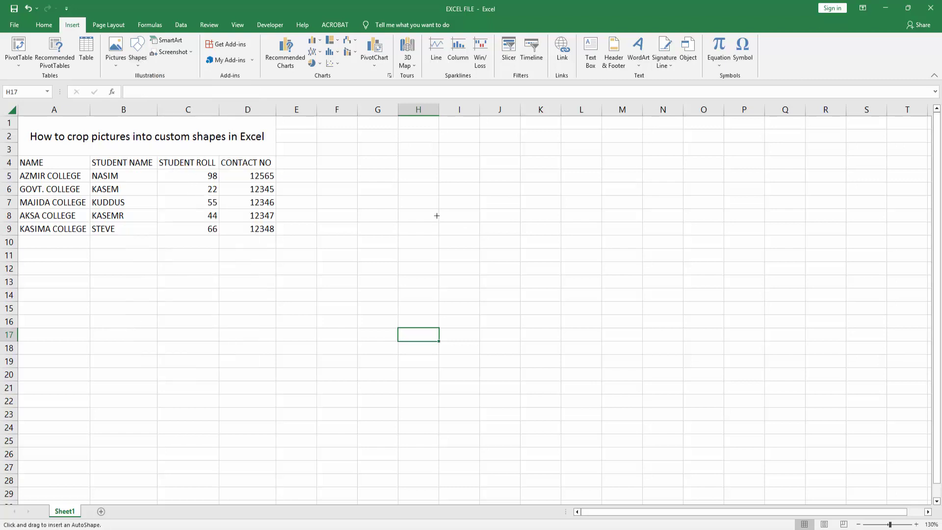
drag(409, 196, 602, 397)
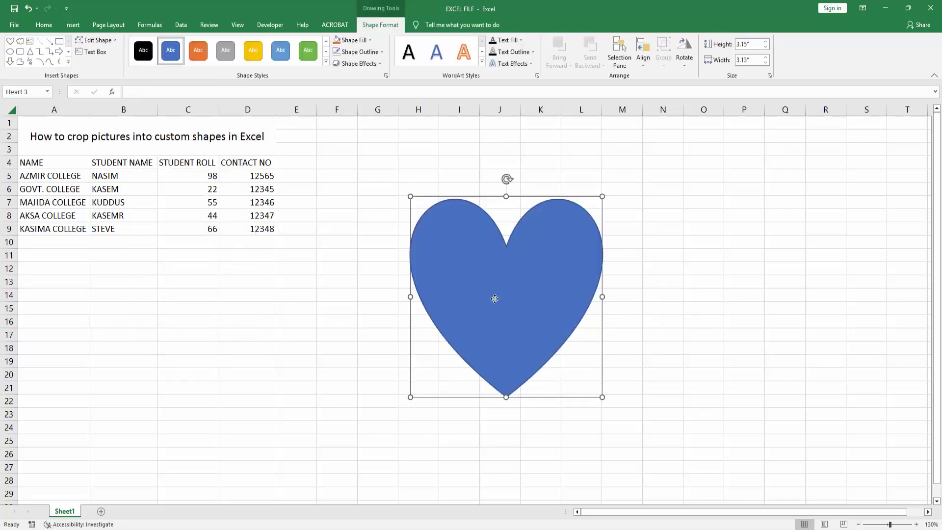
drag(495, 298, 426, 321)
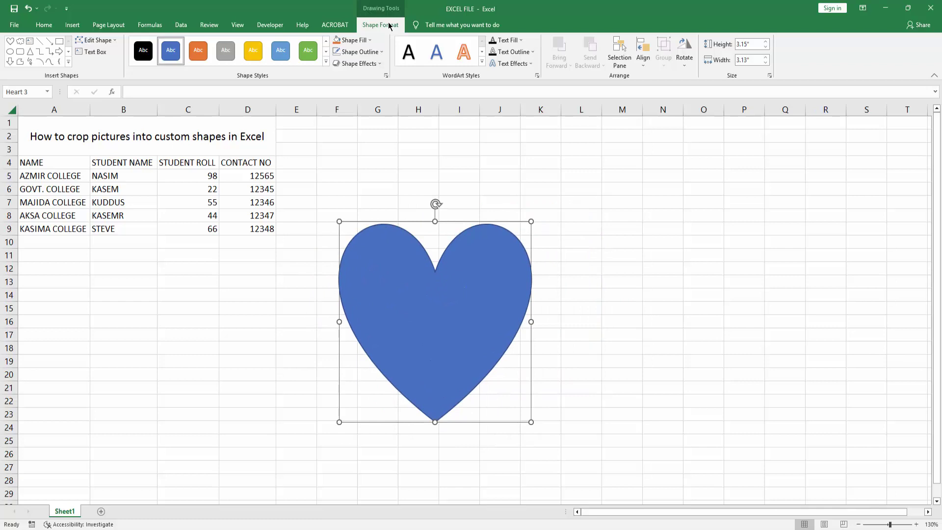
Step: Fill the heart with the IMG_5311 fern photo from a file
click(355, 39)
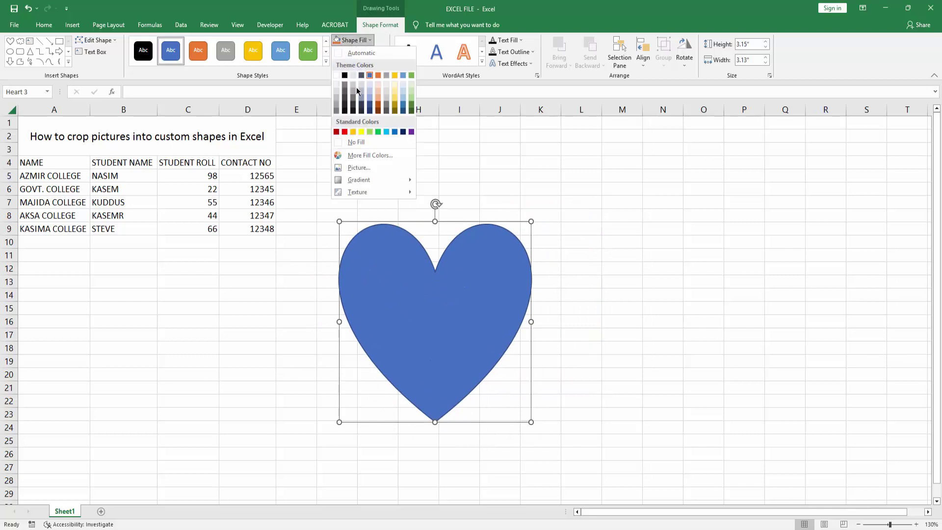
click(365, 171)
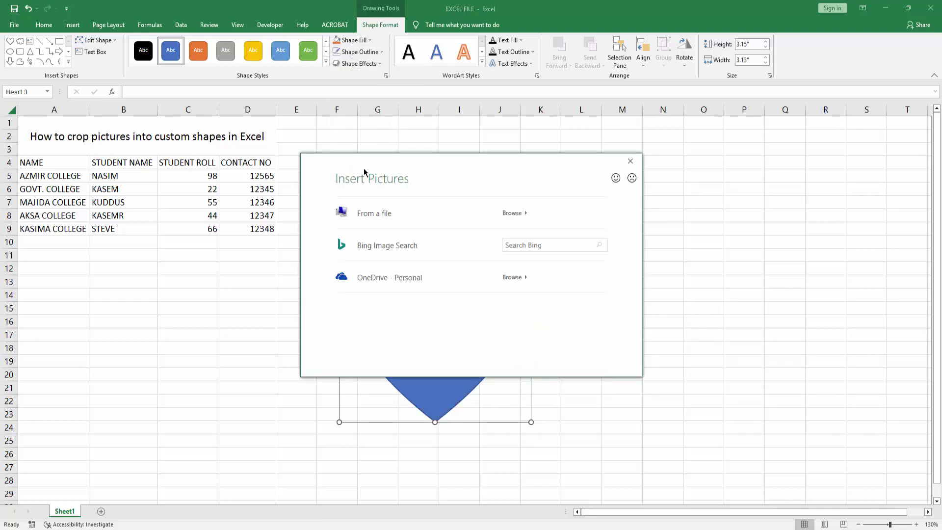
click(407, 219)
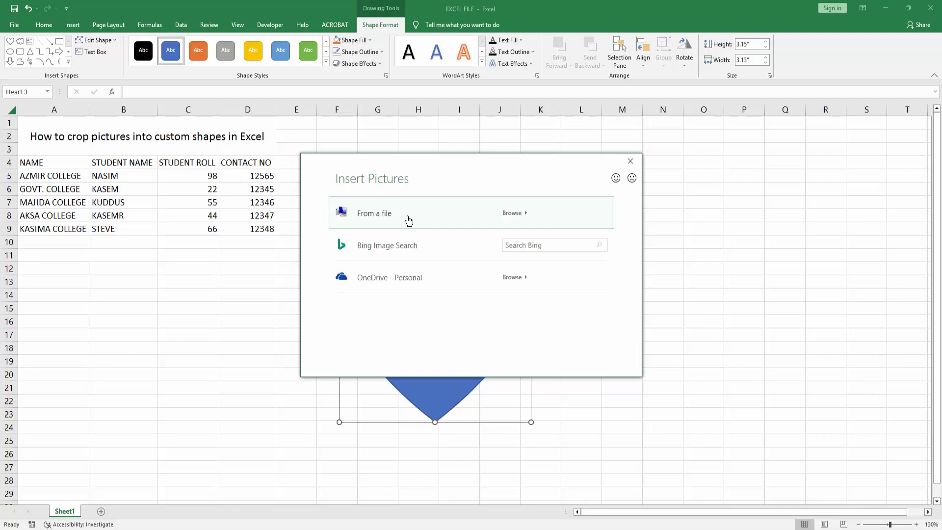
click(114, 71)
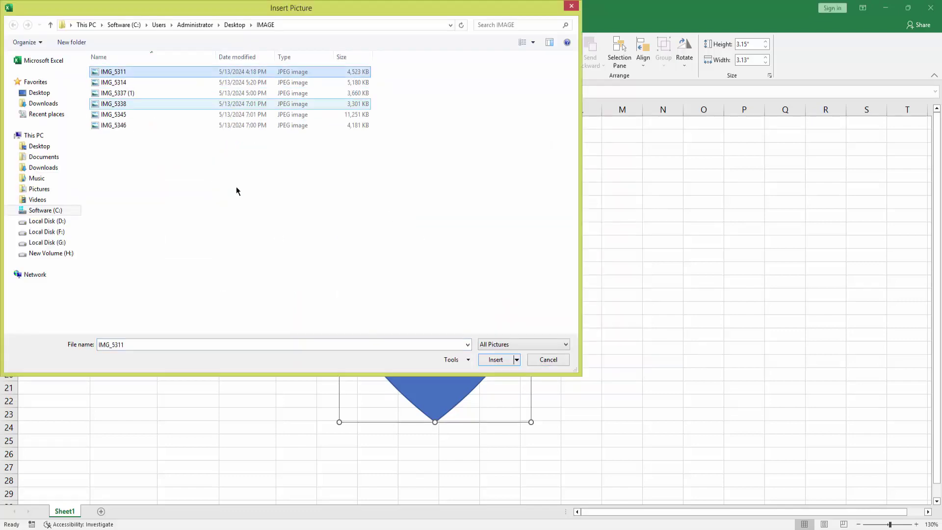
click(494, 359)
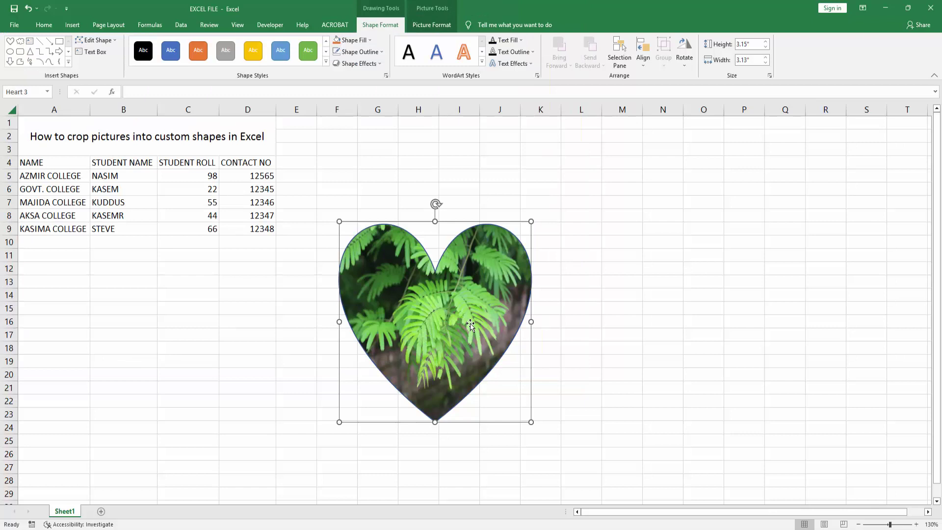
Step: Nudge the heart slightly left and set its outline to No Outline
drag(470, 325, 464, 326)
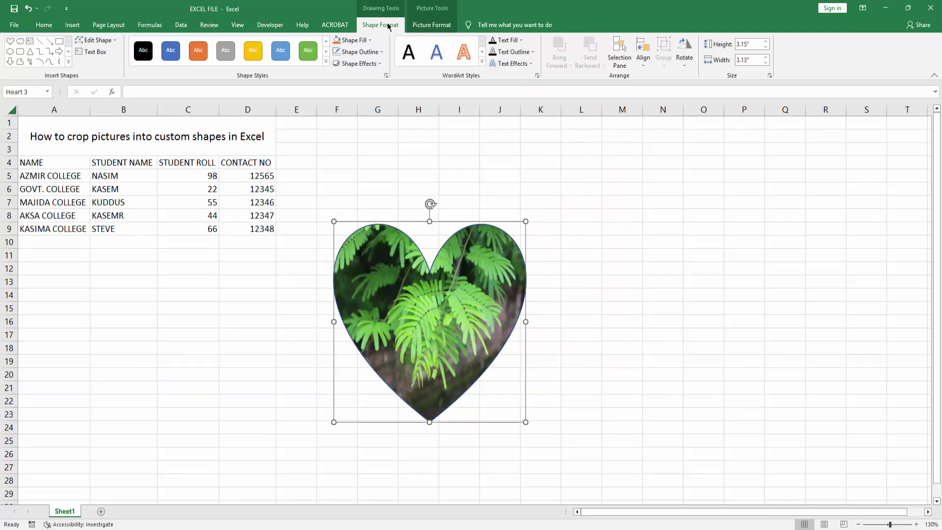
click(372, 52)
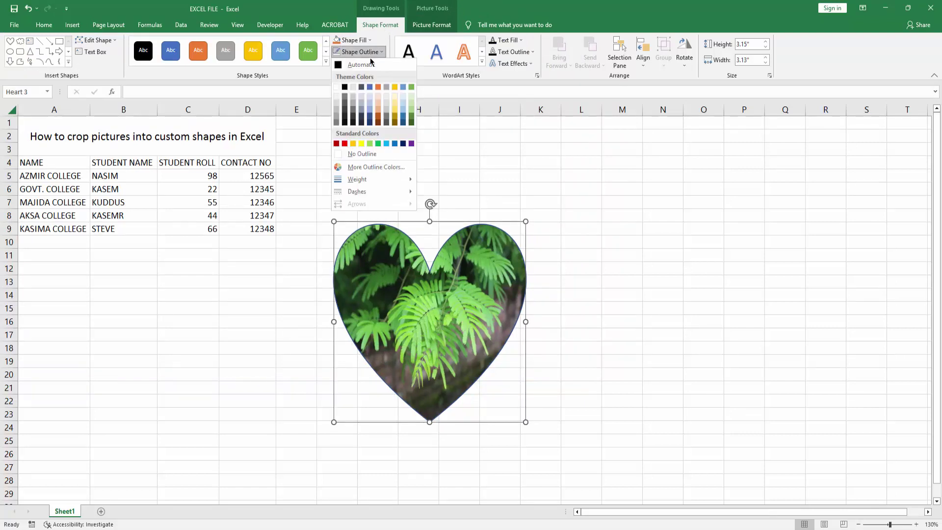
click(363, 153)
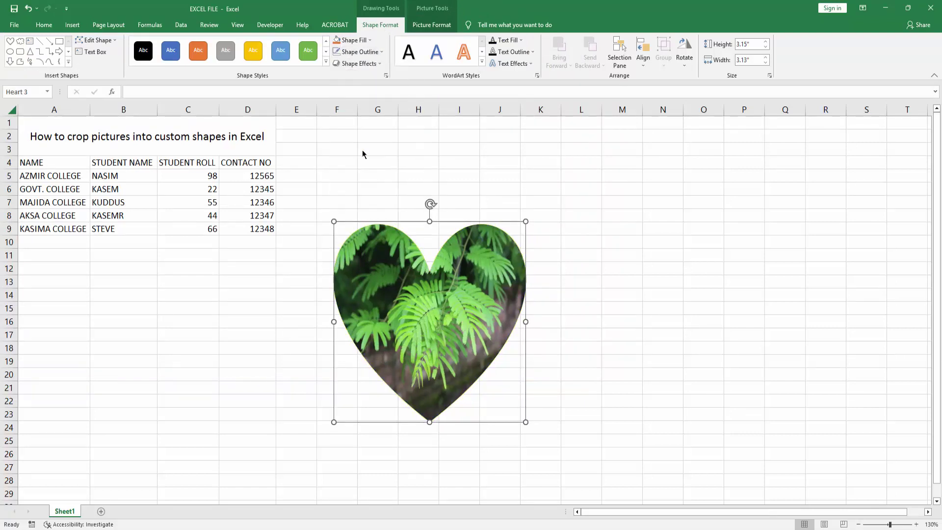
Step: Crop the heart picture, enlarging and shifting the fern photo to frame the leaves
click(423, 27)
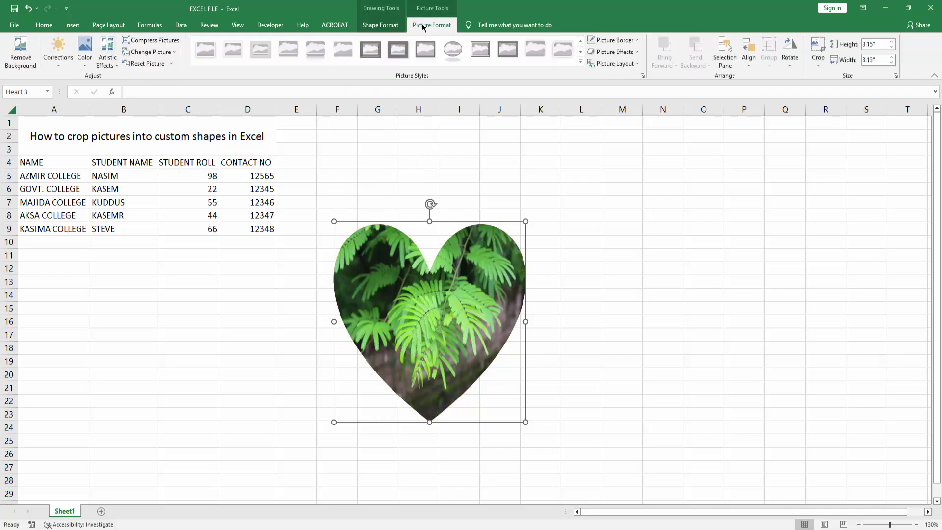
click(818, 52)
mouse_move(530, 322)
mouse_down()
mouse_move(588, 329)
mouse_move(537, 330)
mouse_up()
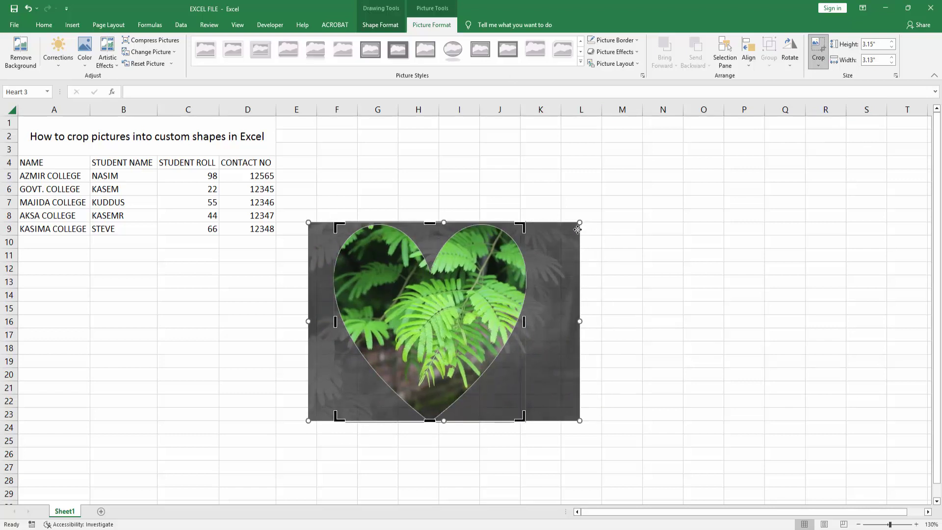
drag(580, 223, 641, 177)
drag(611, 239, 579, 254)
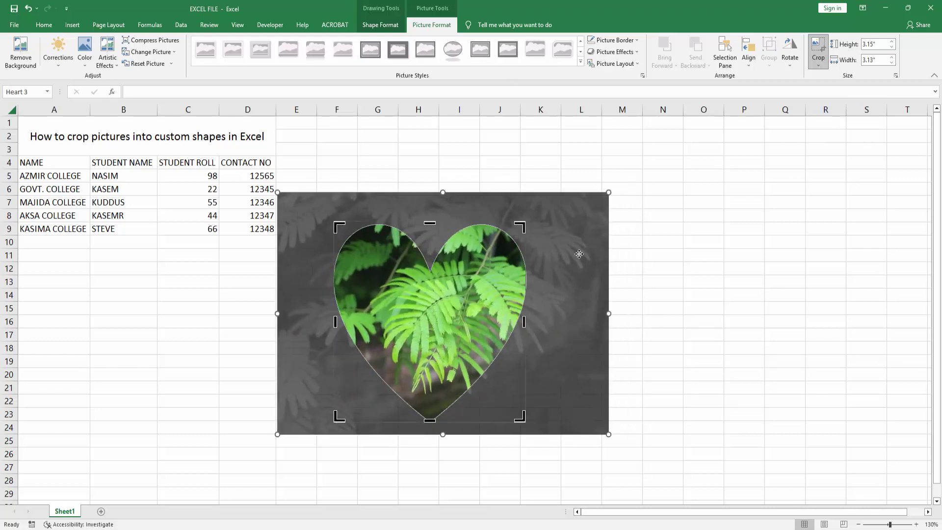
click(706, 225)
Step: Shift the heart slightly right and down, then deselect it by selecting empty cells
drag(395, 336, 411, 349)
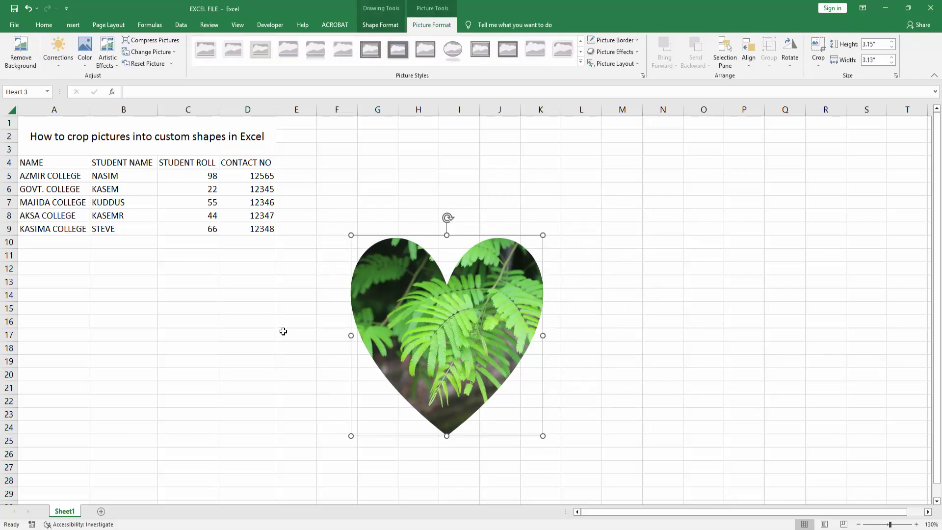
click(283, 319)
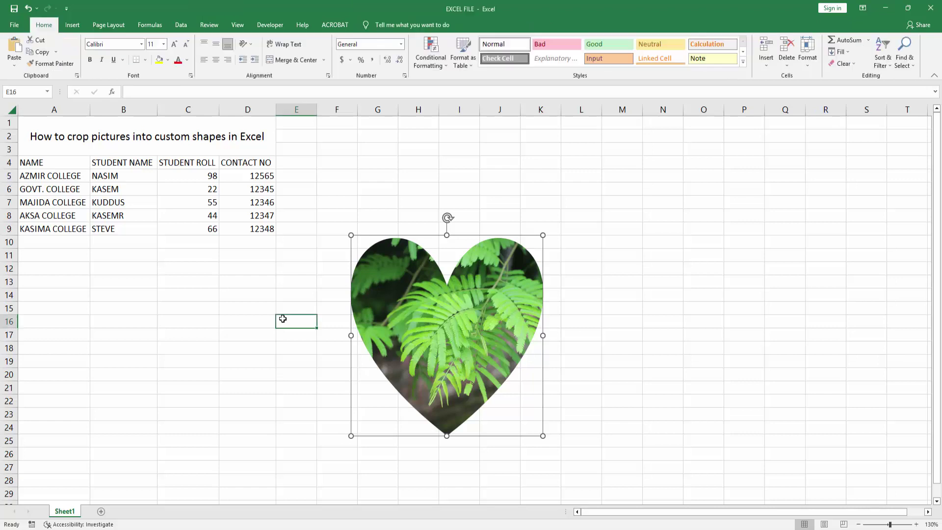
click(169, 358)
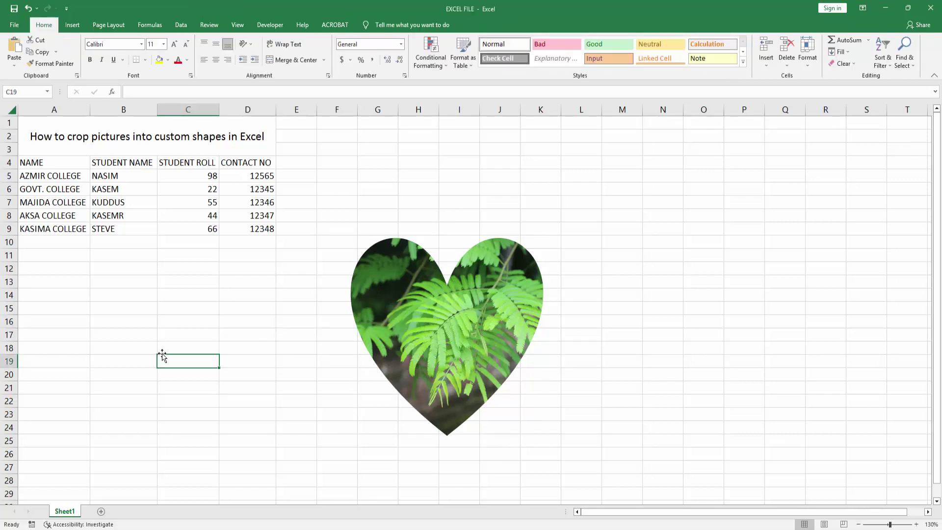